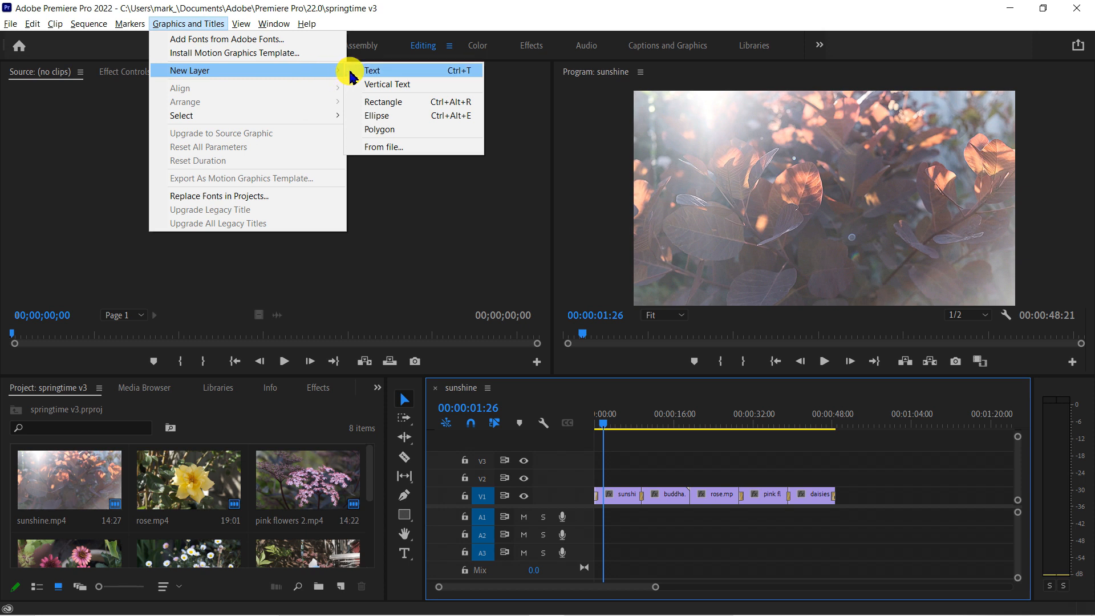
# Add a new text layer over the sunshine clip and change its text to "Spring is sprung!"
pyautogui.click(350, 73)
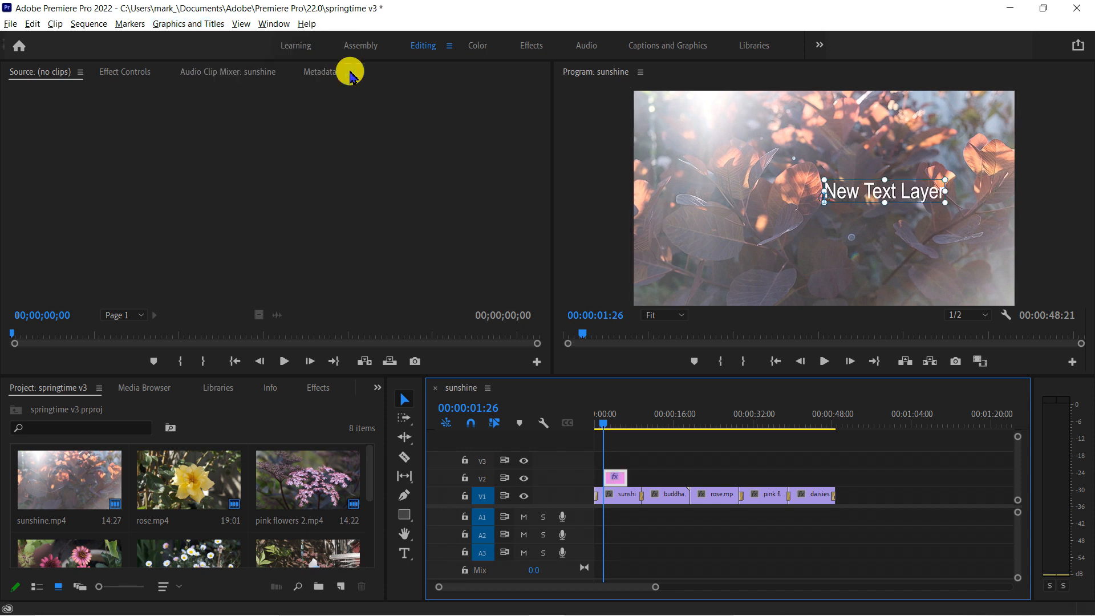
pyautogui.click(307, 103)
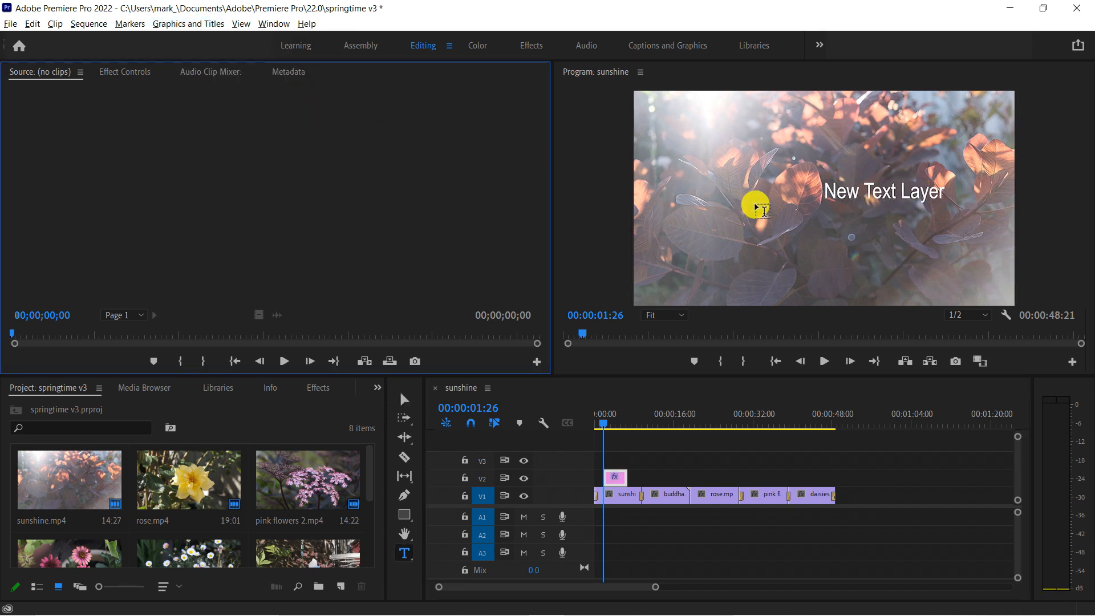
pyautogui.click(837, 191)
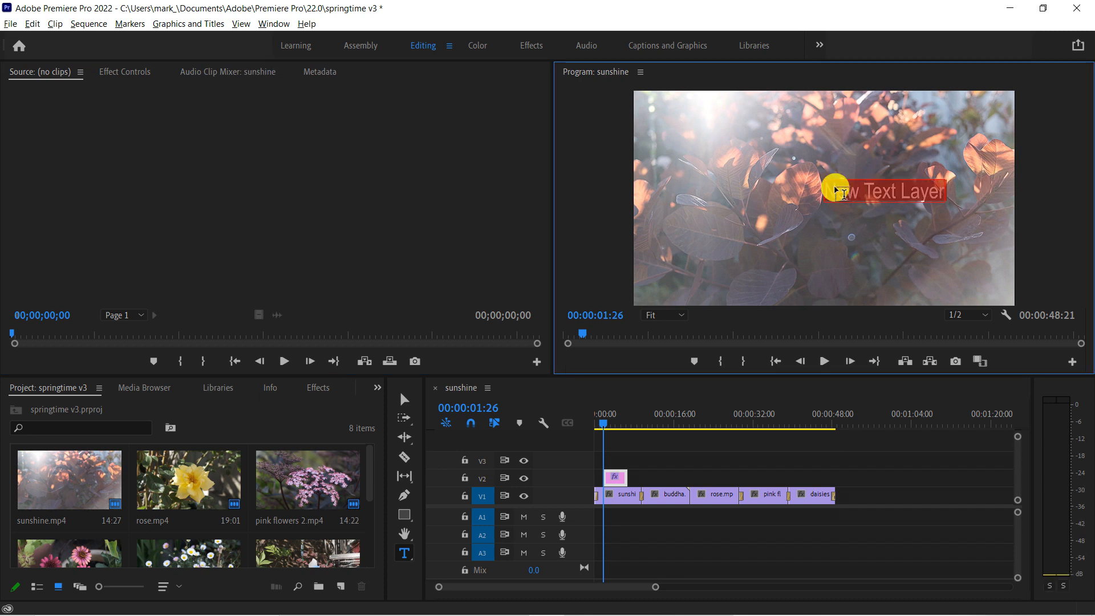
pyautogui.write('Spring is sprung!')
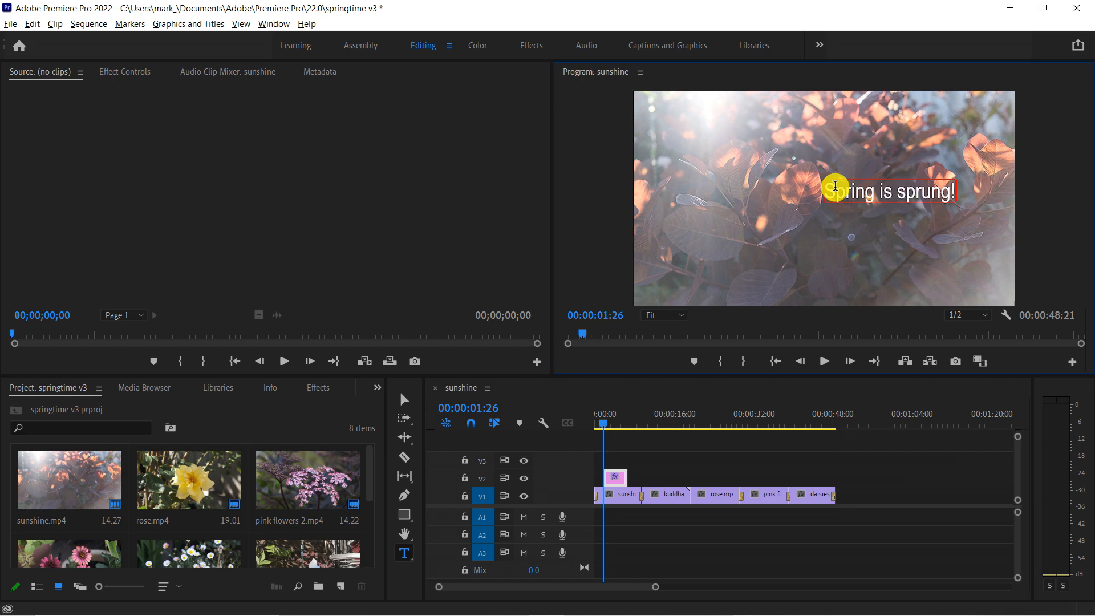
# Switch to the Captions and Graphics workspace, open the title's text properties and set its font to Pacifico
pyautogui.click(683, 46)
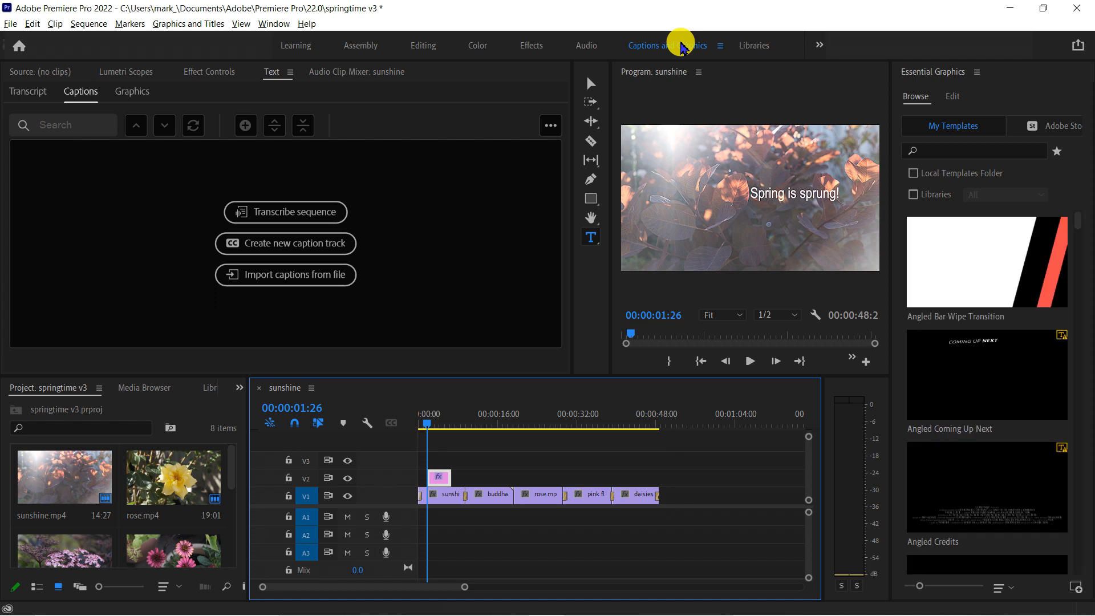
pyautogui.click(953, 97)
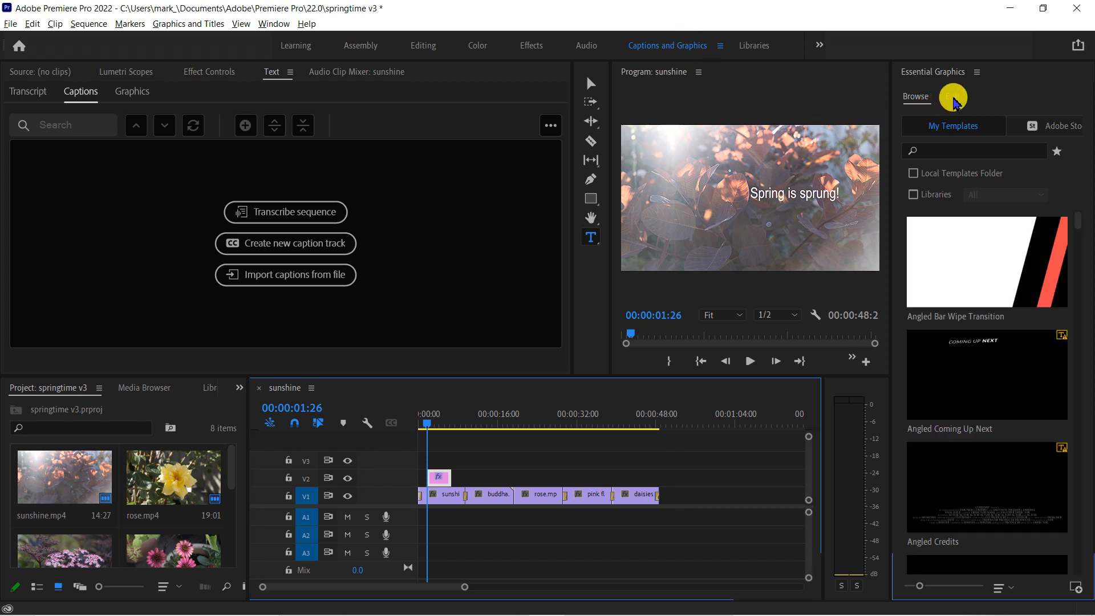
pyautogui.press('v')
pyautogui.click(783, 197)
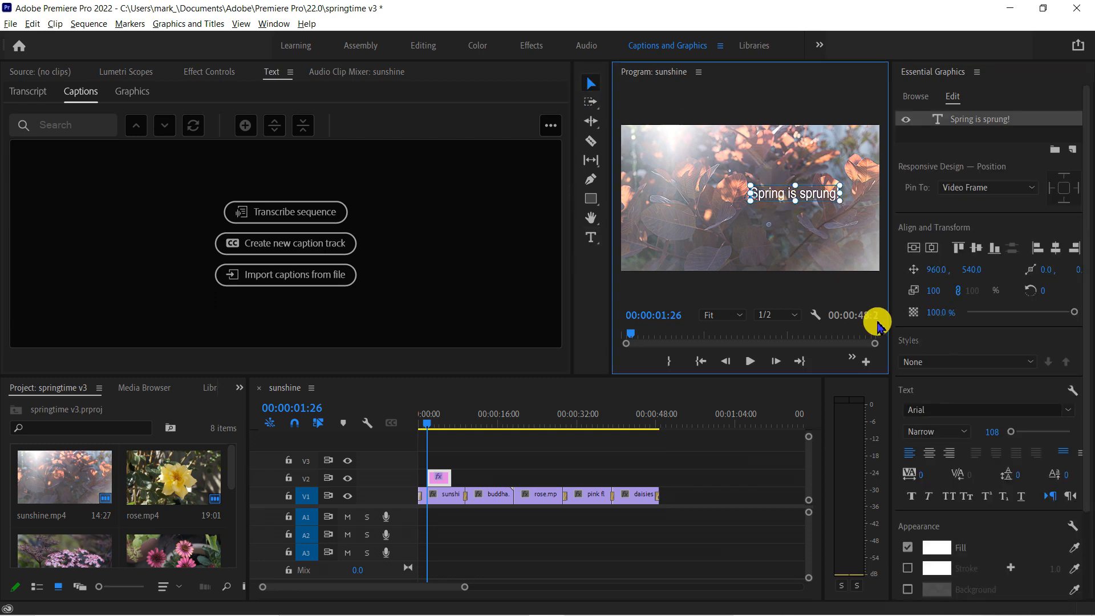
pyautogui.click(998, 411)
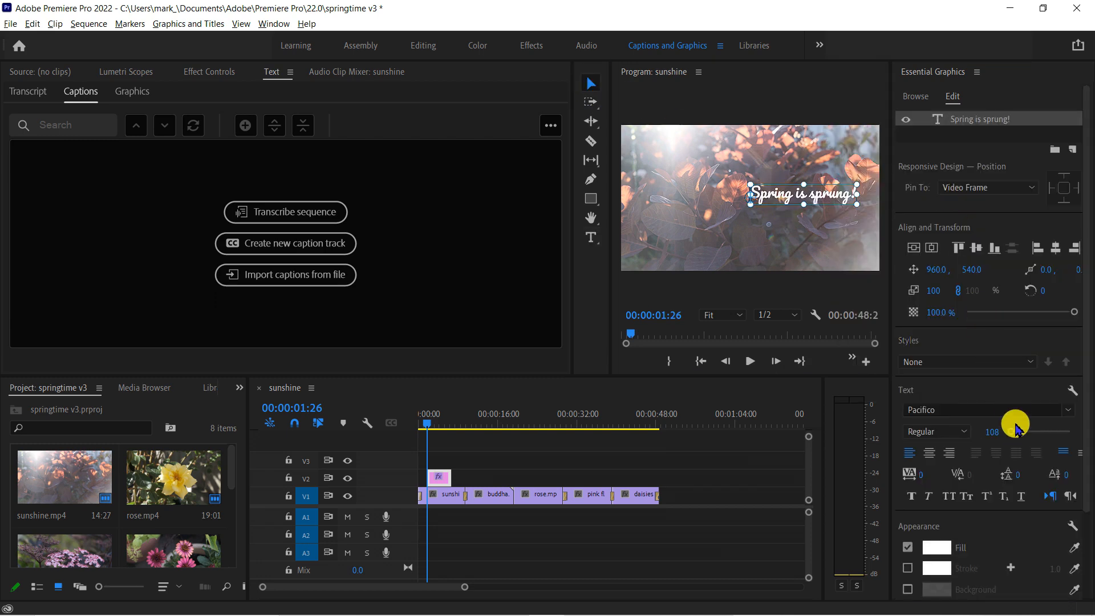
# Enlarge the title to font size 214 and position it across the lower part of the frame at about 175, 901
pyautogui.moveTo(1011, 431); pyautogui.dragTo(1016, 432)
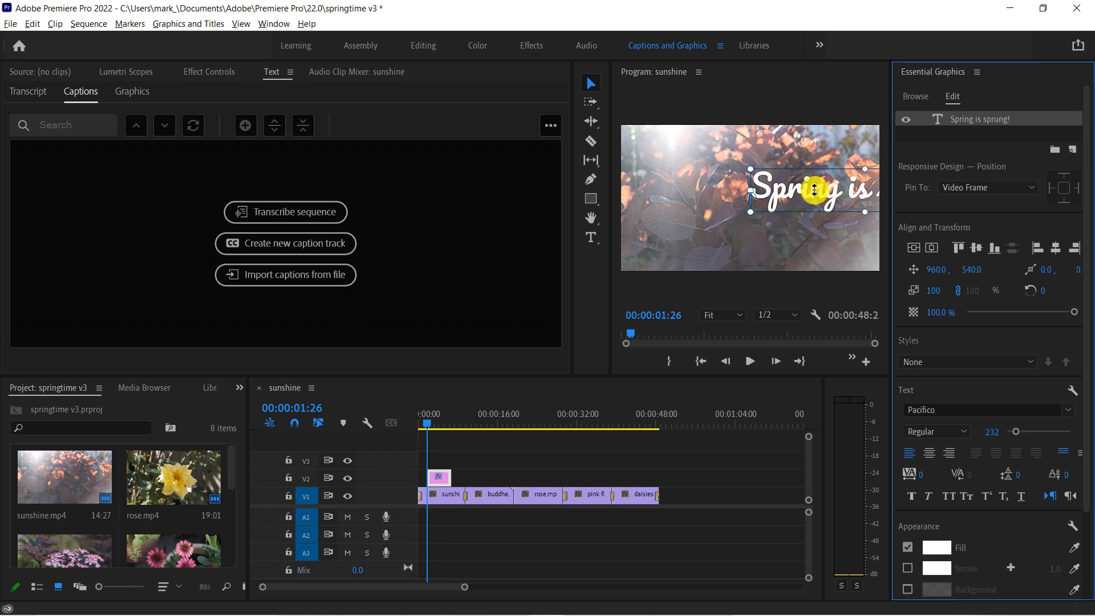
pyautogui.moveTo(814, 190); pyautogui.dragTo(704, 234)
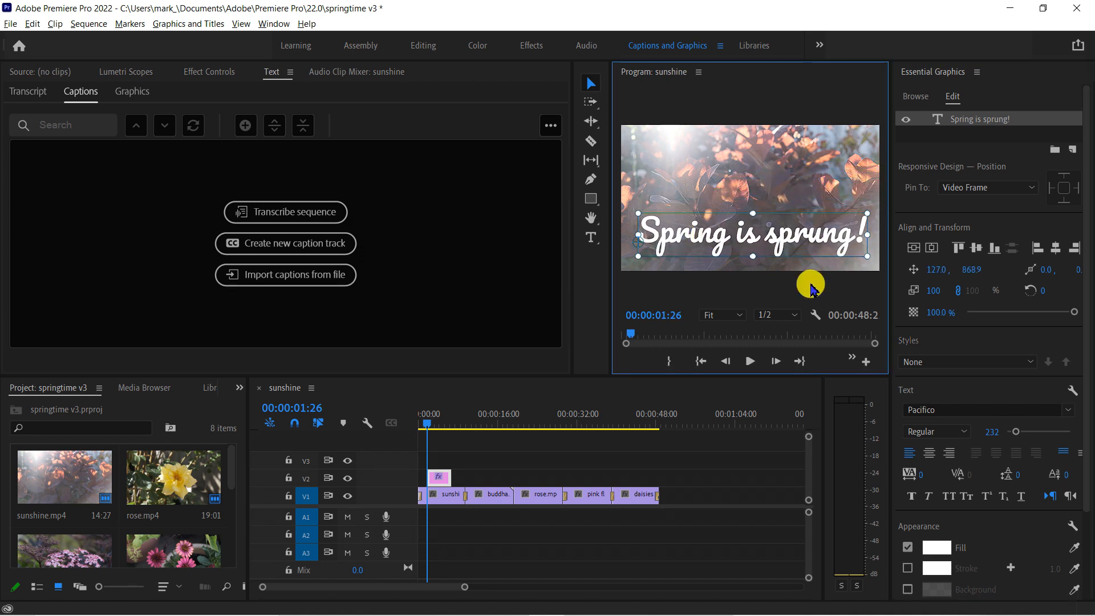
pyautogui.moveTo(1016, 432); pyautogui.dragTo(1009, 432)
pyautogui.moveTo(772, 234); pyautogui.dragTo(783, 244)
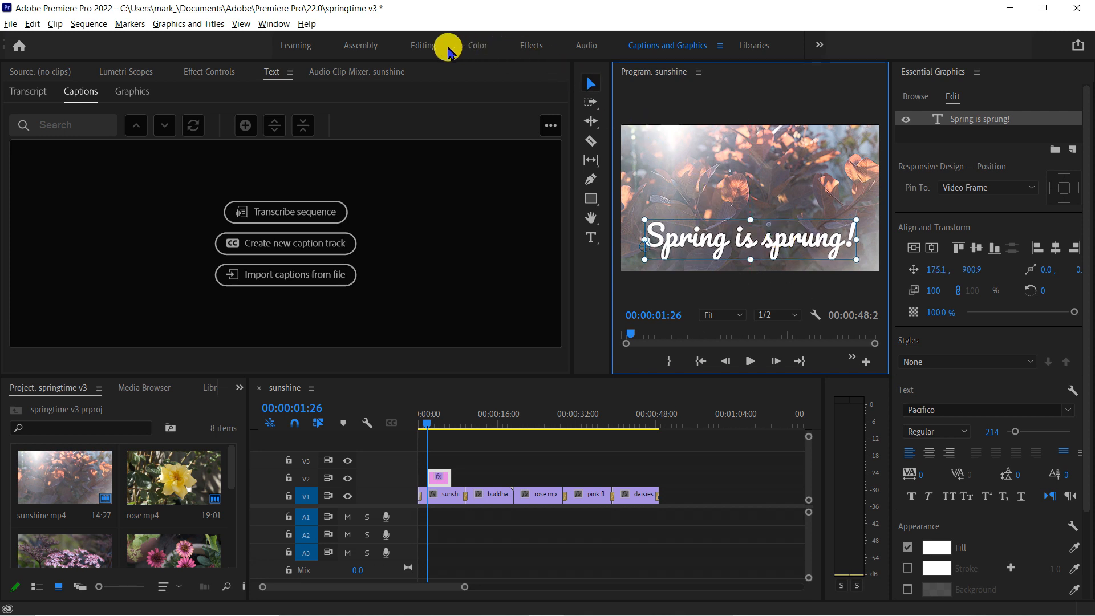
# Return to the Editing workspace, slightly lengthen the title clip on V2 and play the sequence from the start
pyautogui.click(429, 48)
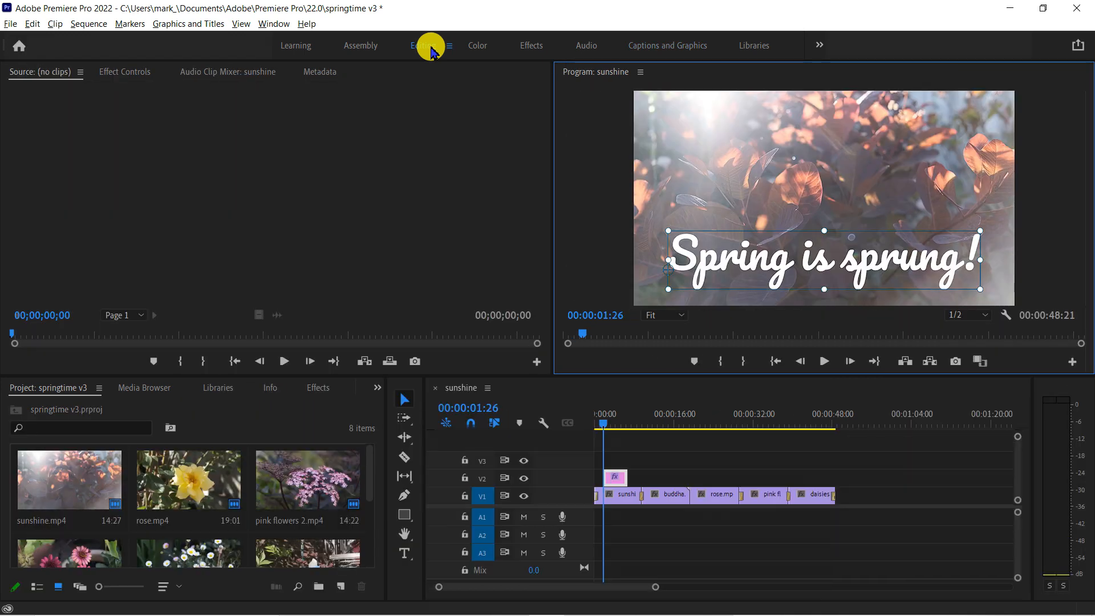
pyautogui.moveTo(616, 478)
pyautogui.mouseDown()
pyautogui.moveTo(655, 486)
pyautogui.moveTo(627, 476)
pyautogui.mouseUp()
pyautogui.click(595, 421)
pyautogui.press('space')
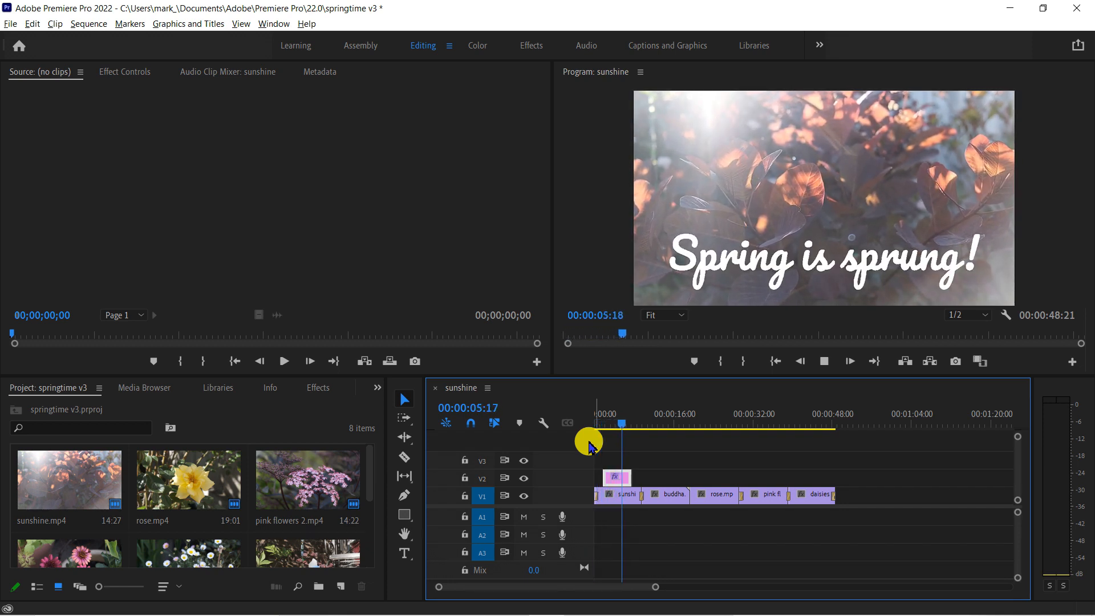
# Add transitions to both ends of the title clip and preview the sequence from the beginning
pyautogui.click(616, 478)
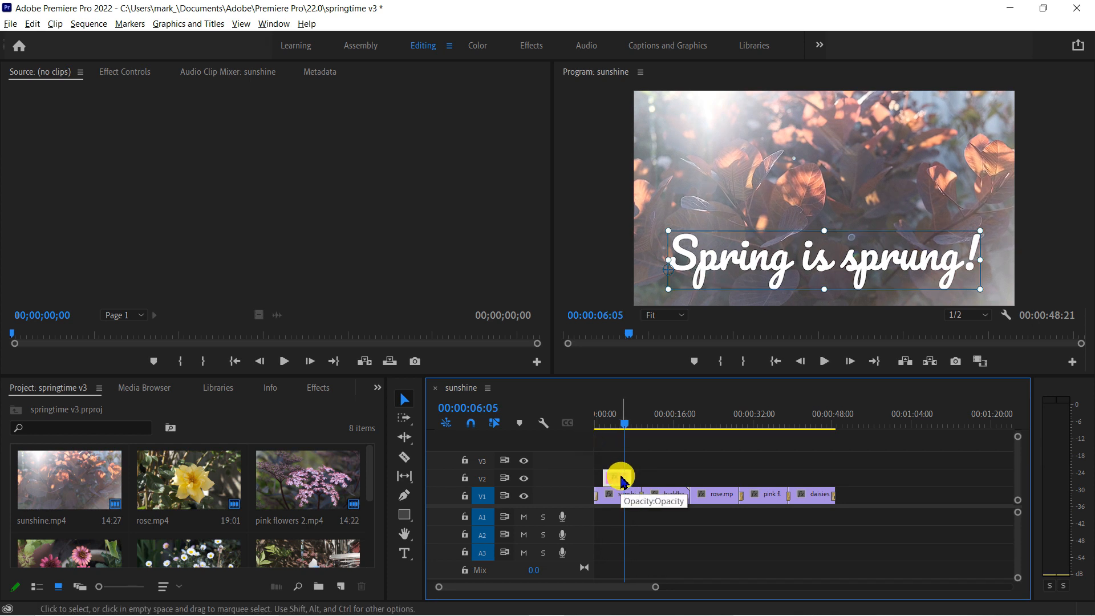
pyautogui.click(595, 426)
pyautogui.press('space')
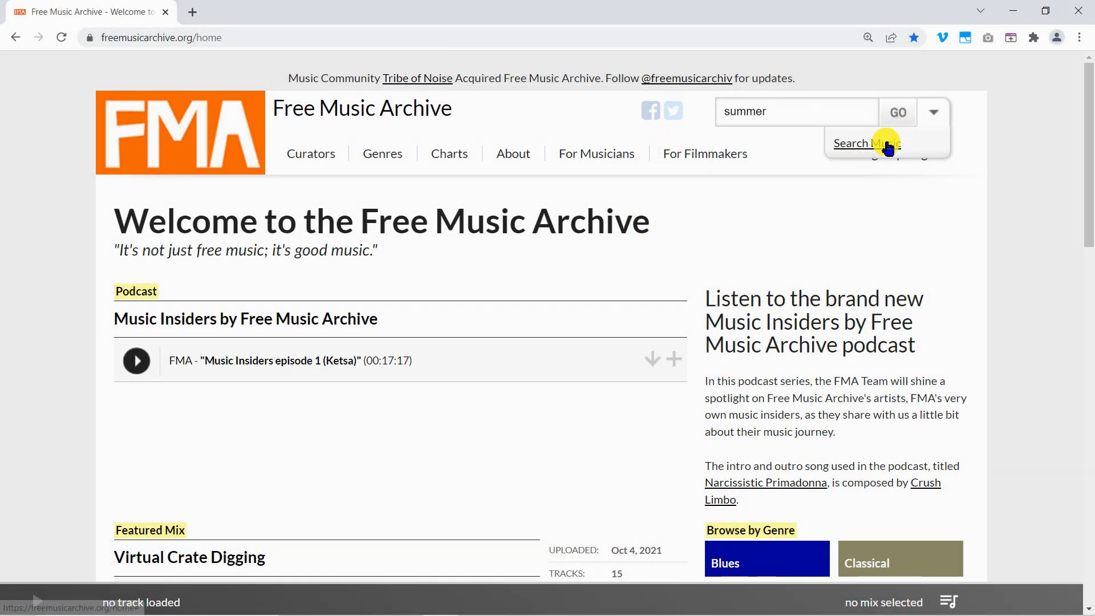
# Switch to the Free Music Archive website in the browser and search for "summer" and then "mellow lo-fi"
pyautogui.click(885, 144)
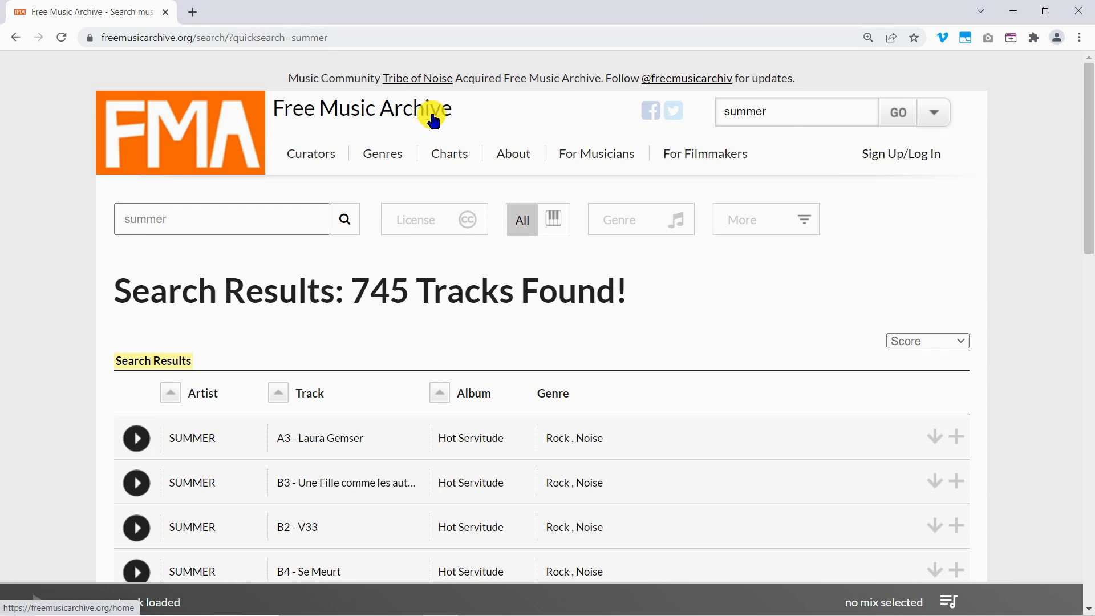
pyautogui.moveTo(384, 161)
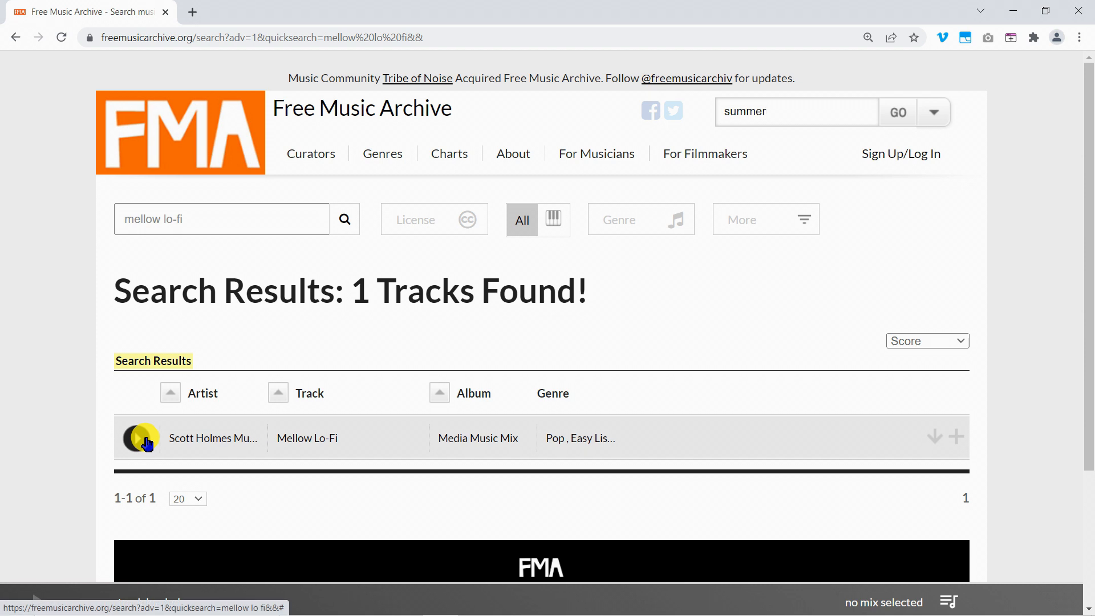
# Listen to a preview of the Mellow Lo-Fi track, pause it and download the track
pyautogui.click(140, 439)
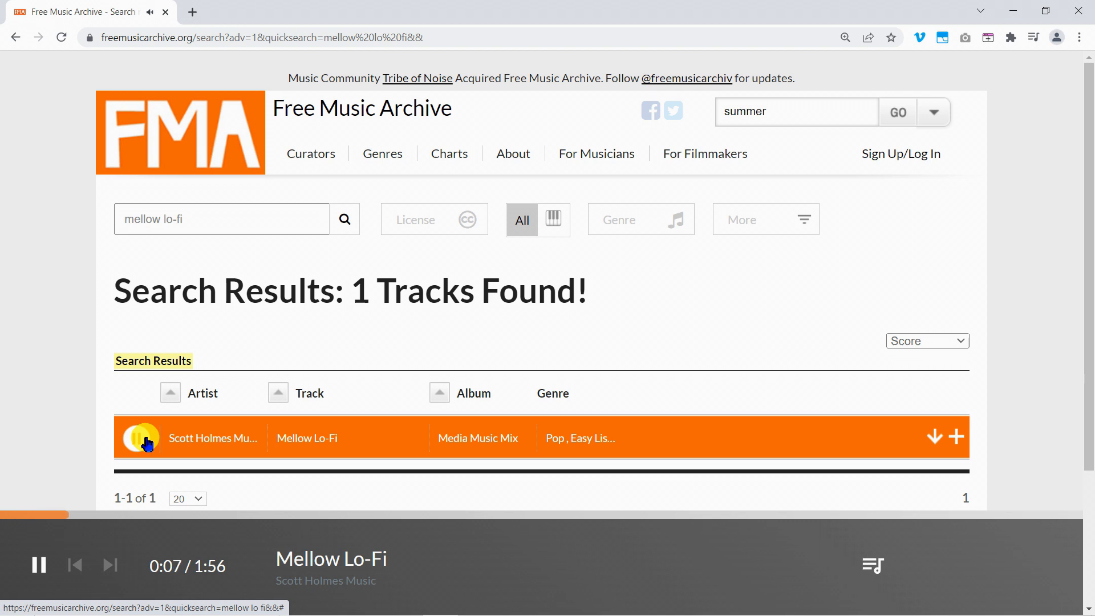
pyautogui.click(147, 444)
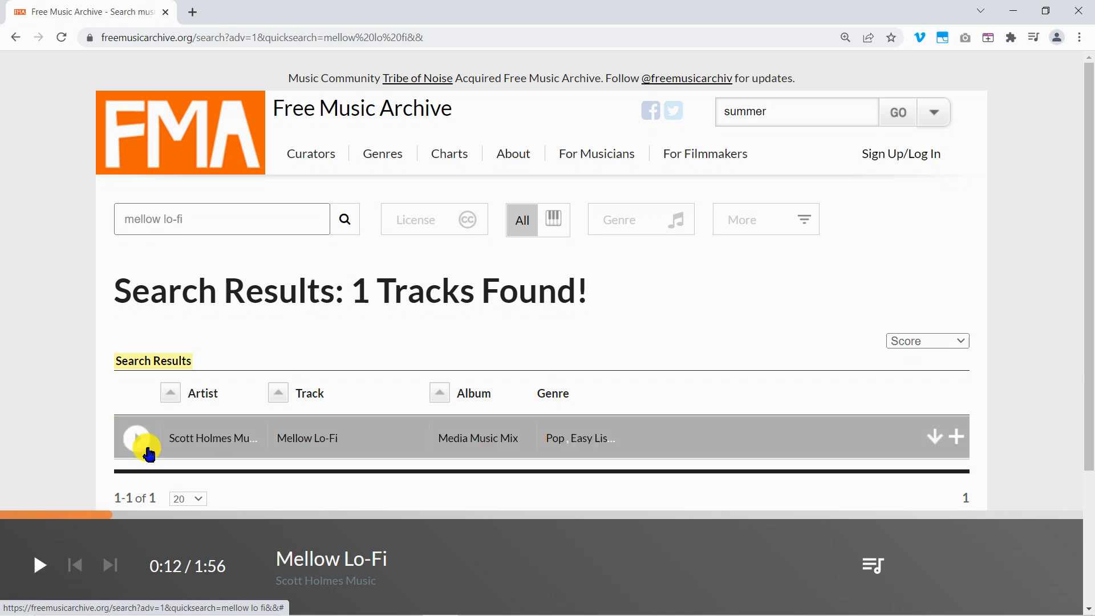
pyautogui.click(928, 438)
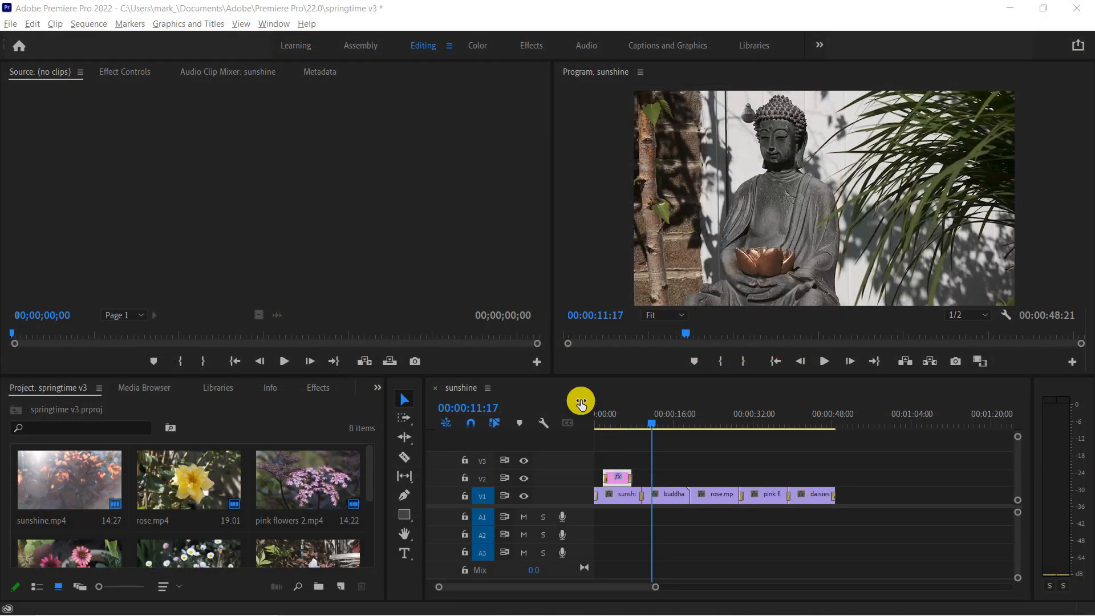
# Switch to Premiere Pro, load the Mellow Lo-Fi mp3 from disk, place its audio at the start of track A1 and preview the sequence
pyautogui.click(158, 387)
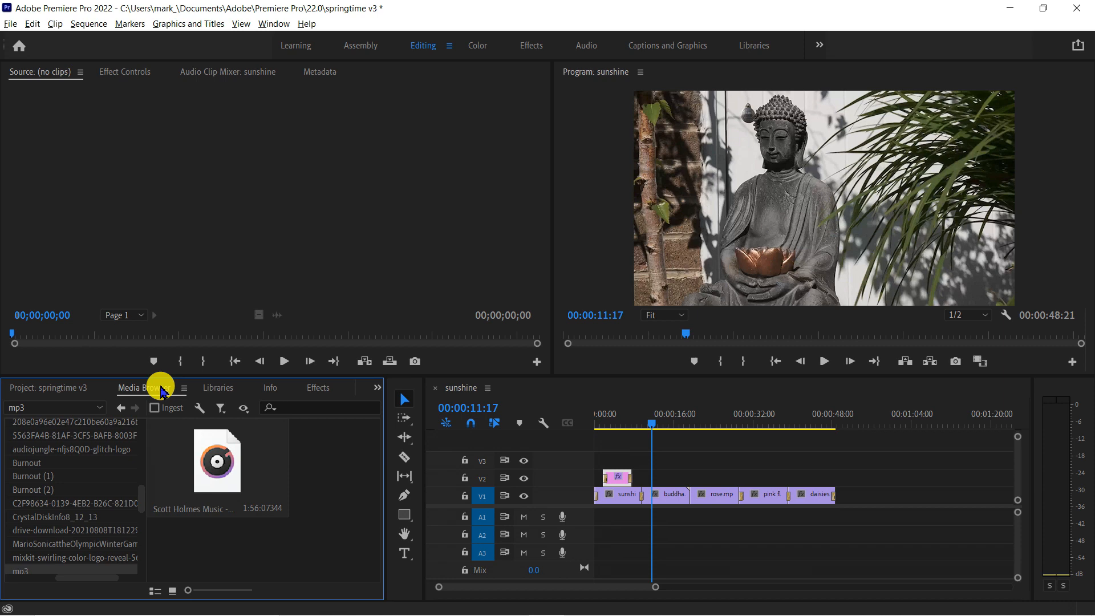
pyautogui.doubleClick(222, 493)
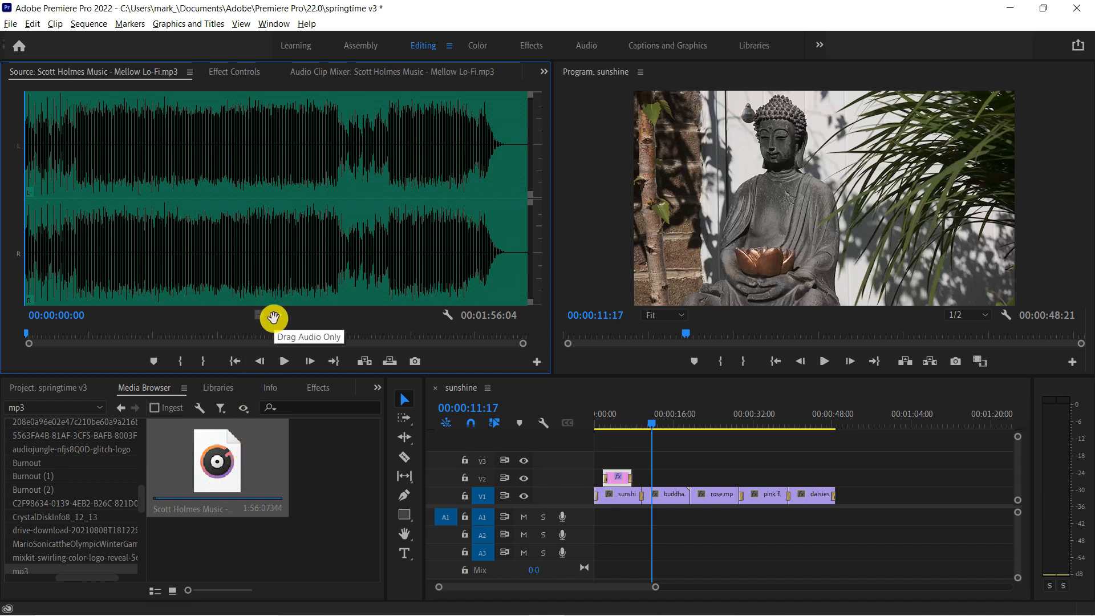
pyautogui.moveTo(273, 318); pyautogui.dragTo(591, 521)
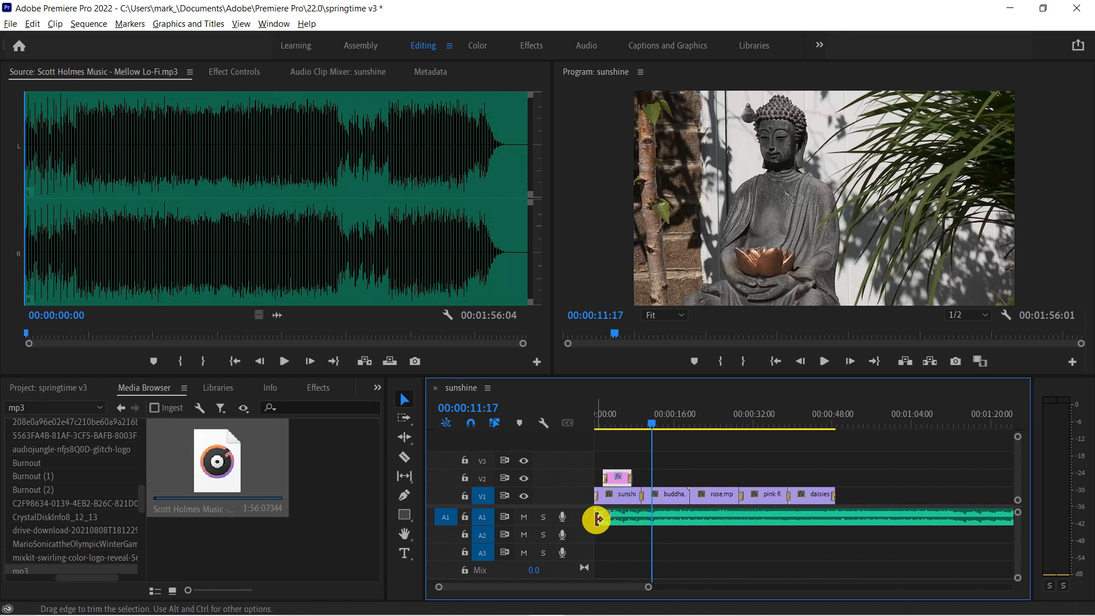
pyautogui.press('Home')
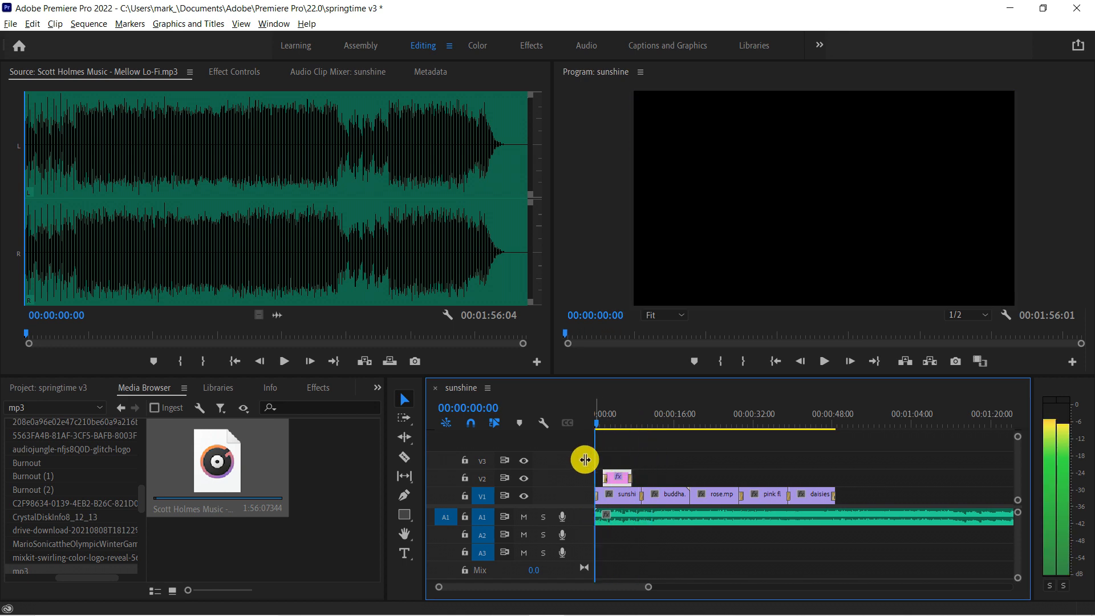
pyautogui.press('space')
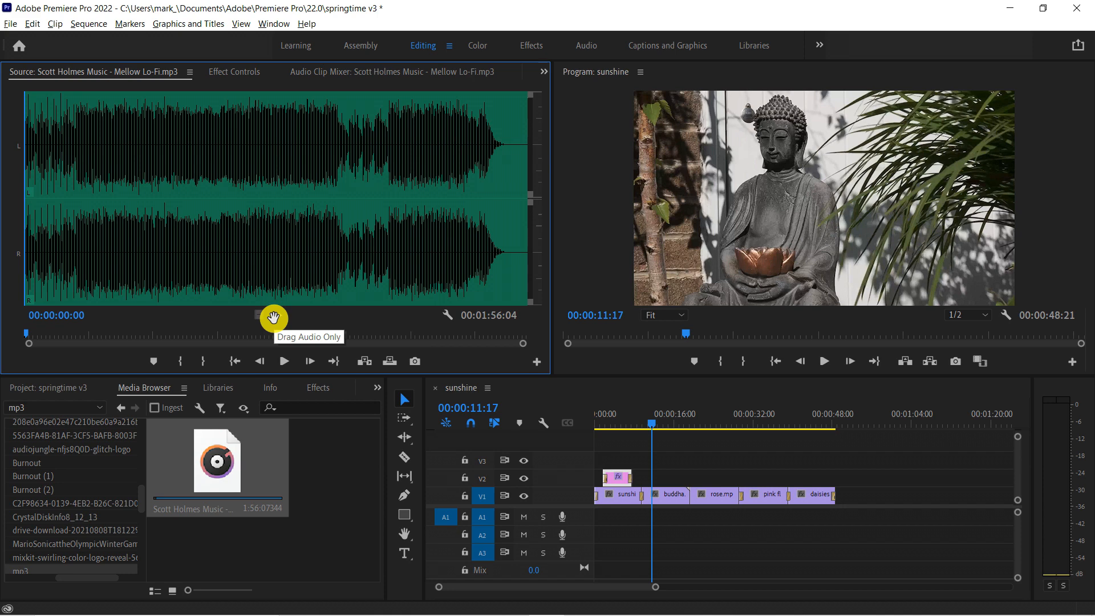
pyautogui.moveTo(273, 317); pyautogui.dragTo(692, 459)
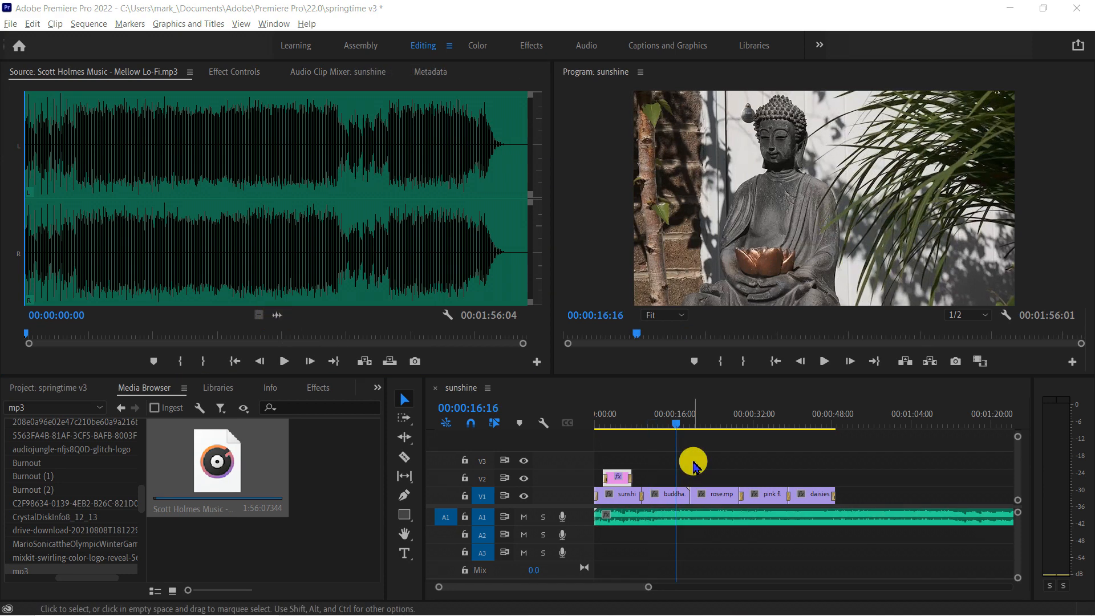
# Trim the end of the music clip on A1 to line up with the end of the video clips
pyautogui.moveTo(654, 589); pyautogui.dragTo(751, 587)
pyautogui.moveTo(843, 515); pyautogui.dragTo(705, 509)
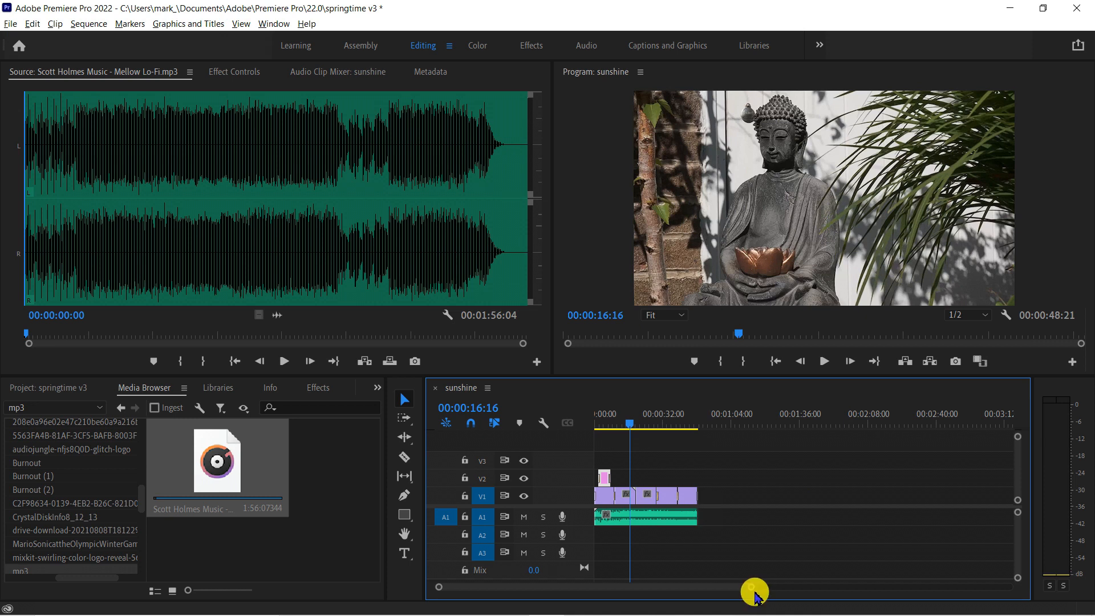
pyautogui.moveTo(749, 587)
pyautogui.mouseDown()
pyautogui.moveTo(664, 582)
pyautogui.moveTo(692, 587)
pyautogui.mouseUp()
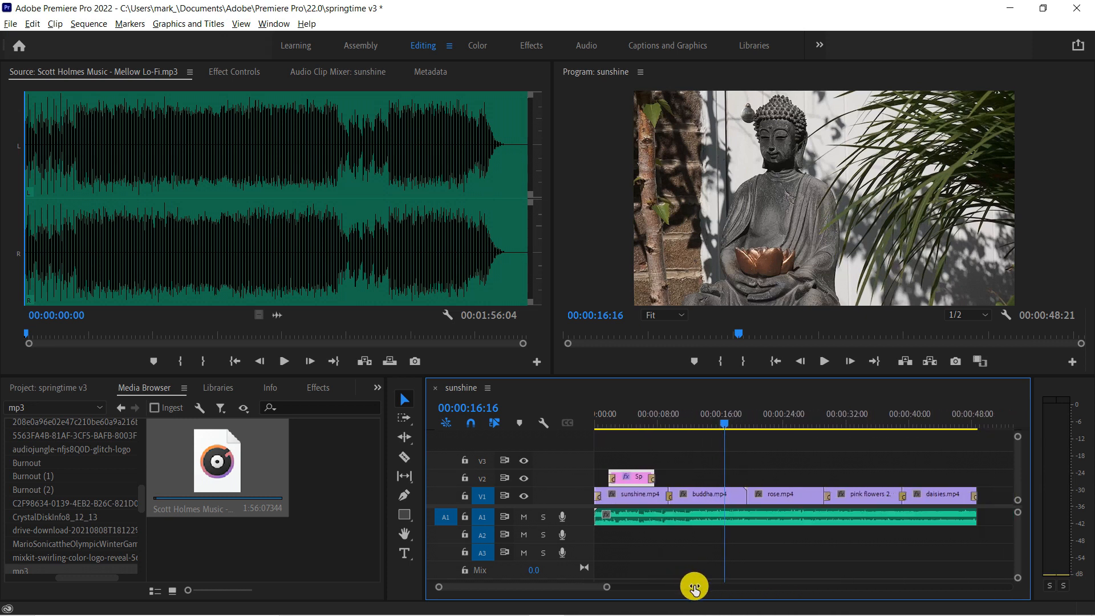
# Switch to the Effects workspace and apply the Constant Power crossfade to the end of the music clip on A1
pyautogui.click(949, 523)
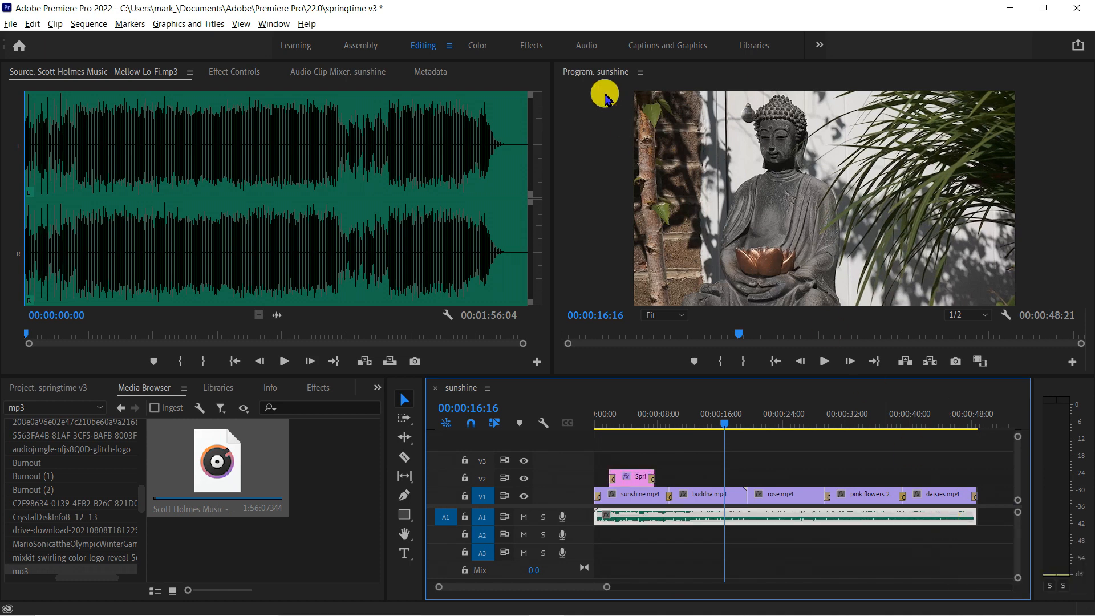
pyautogui.click(535, 49)
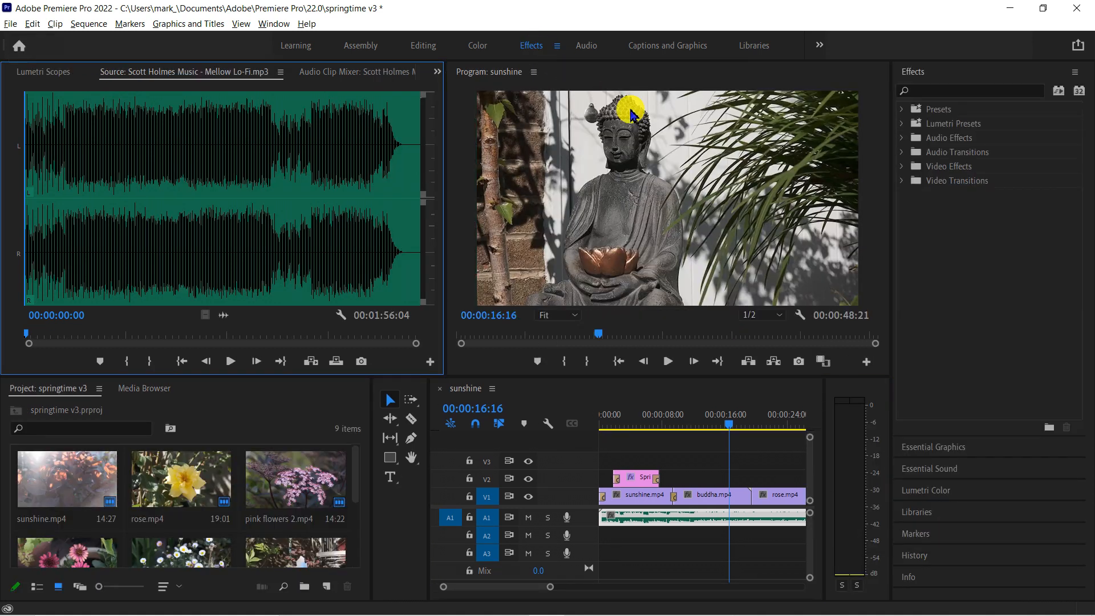
pyautogui.click(902, 153)
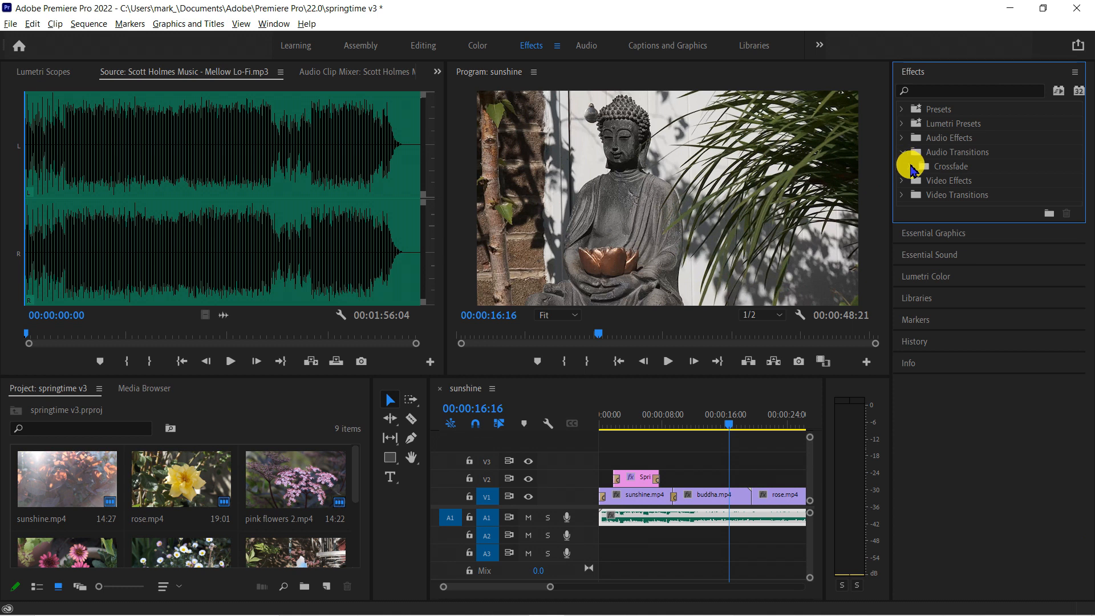
pyautogui.click(911, 167)
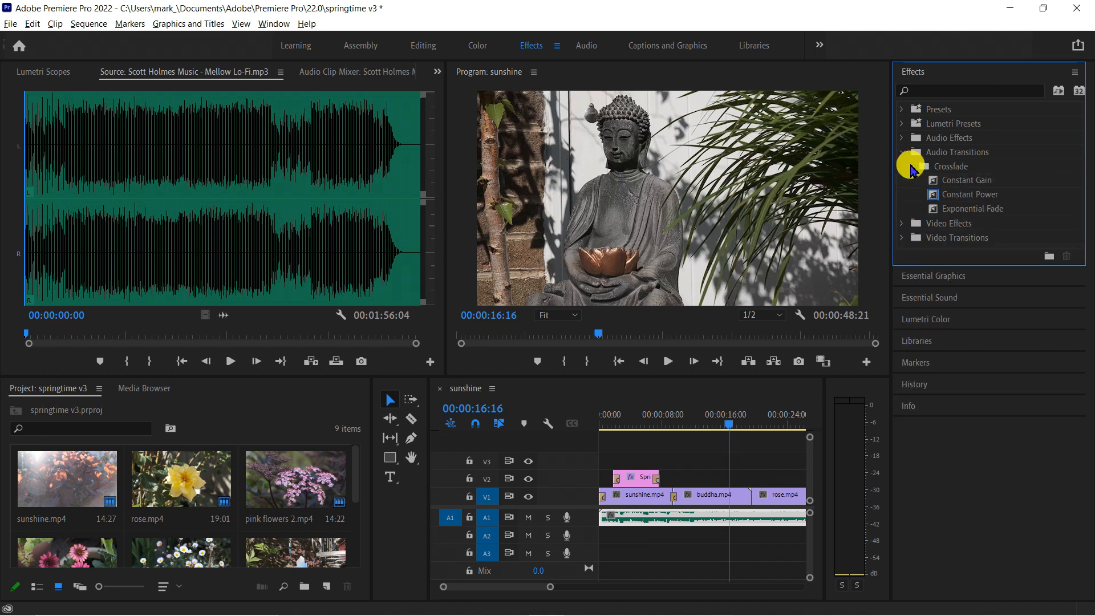
pyautogui.click(954, 196)
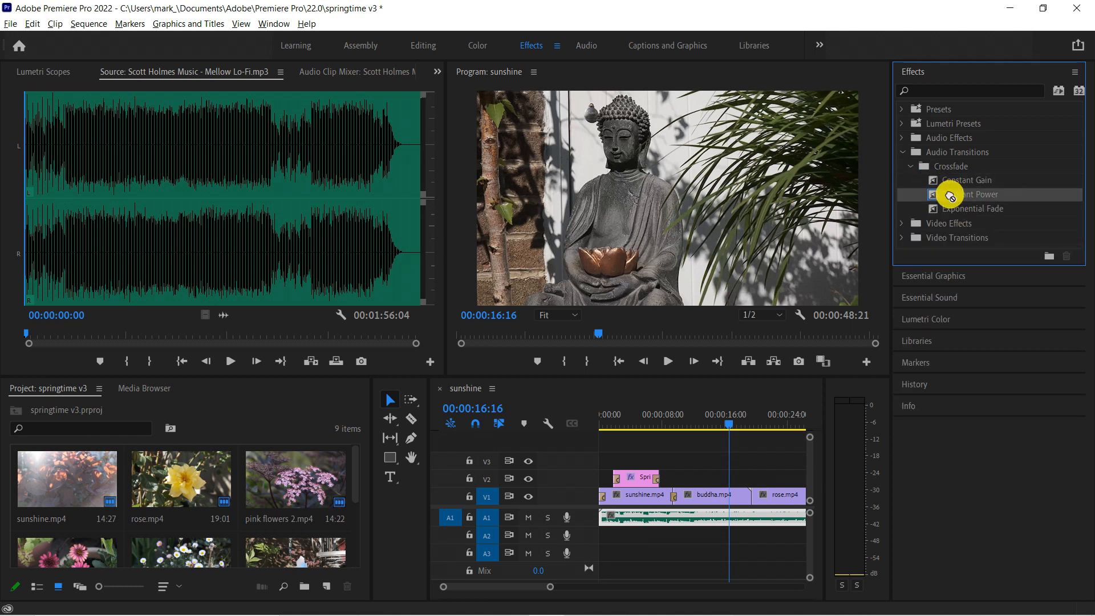
pyautogui.moveTo(947, 196); pyautogui.dragTo(771, 523)
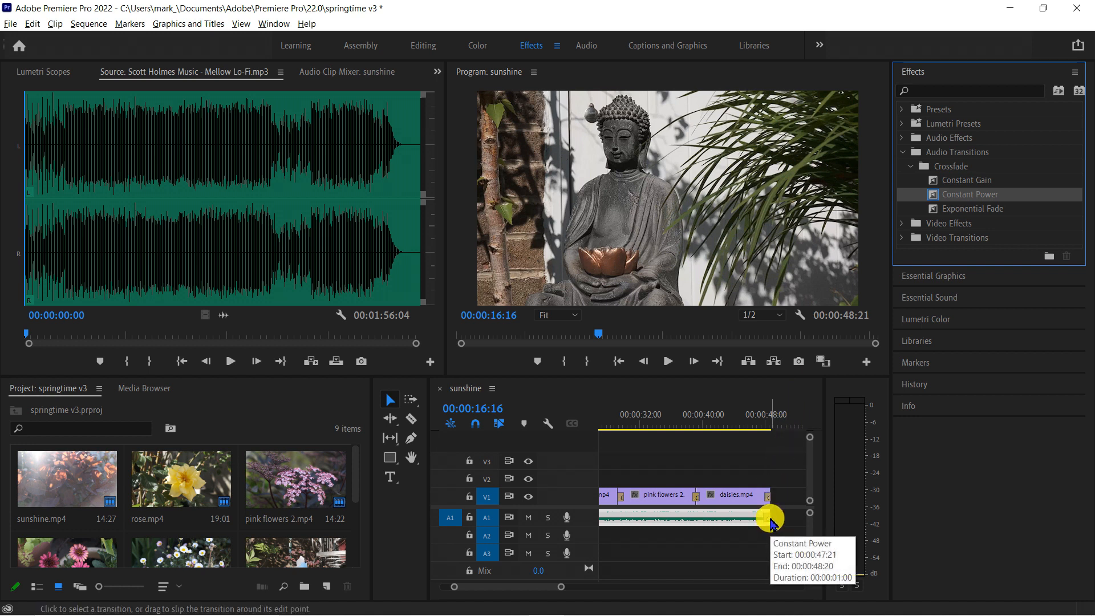